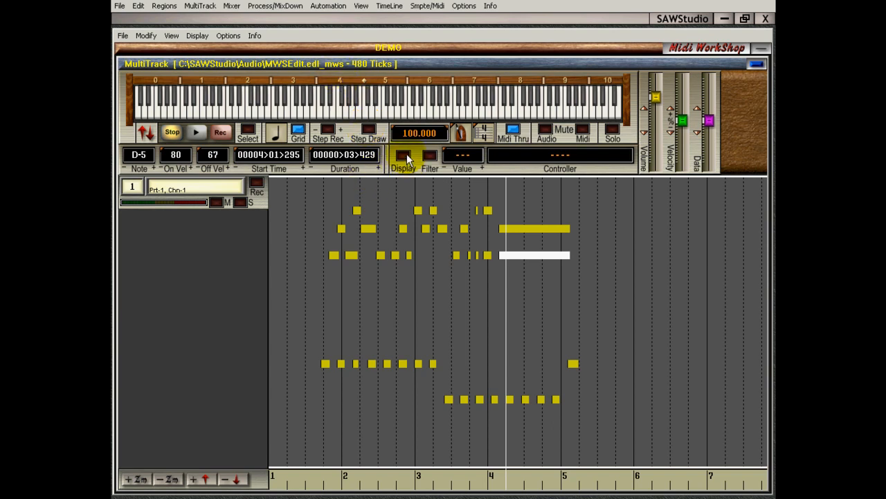
Turn on the controller display for track 2 with the grid switched off
left_click(404, 155)
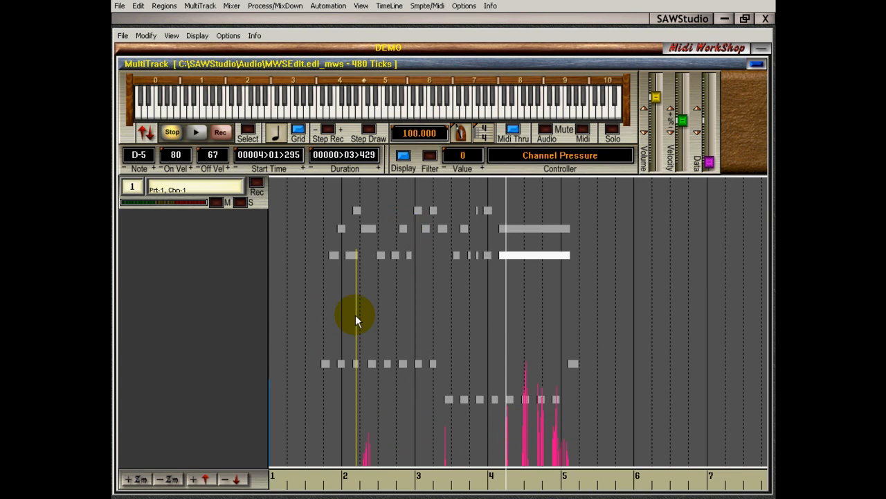
key("Page_Down")
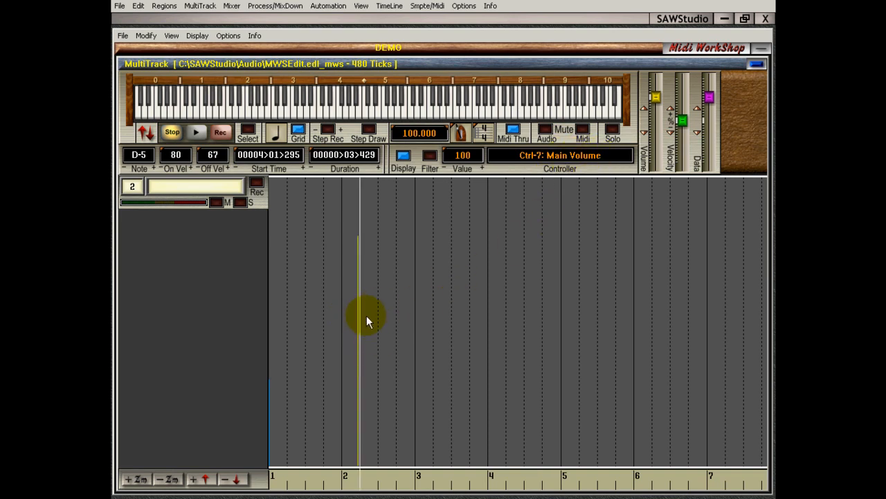
left_click(298, 131)
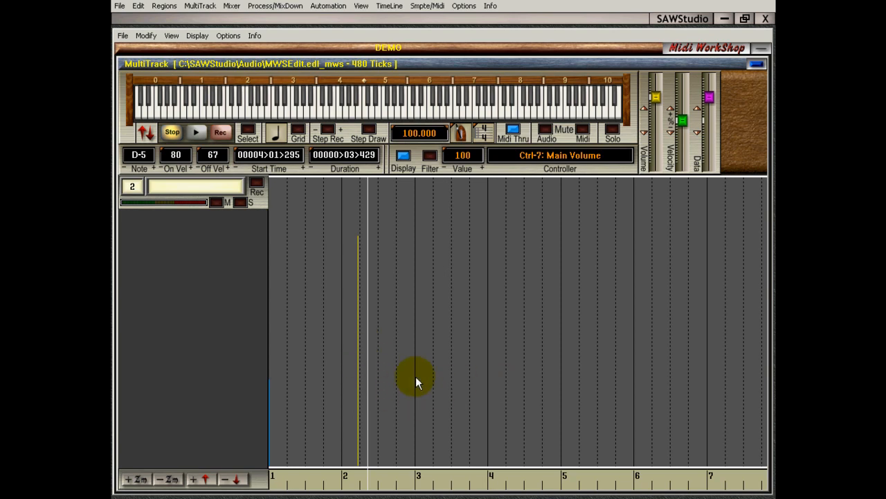
Examine the Main Volume entry in measure 2 of track 2 by placing the cursor before, on and after it
left_click(317, 294)
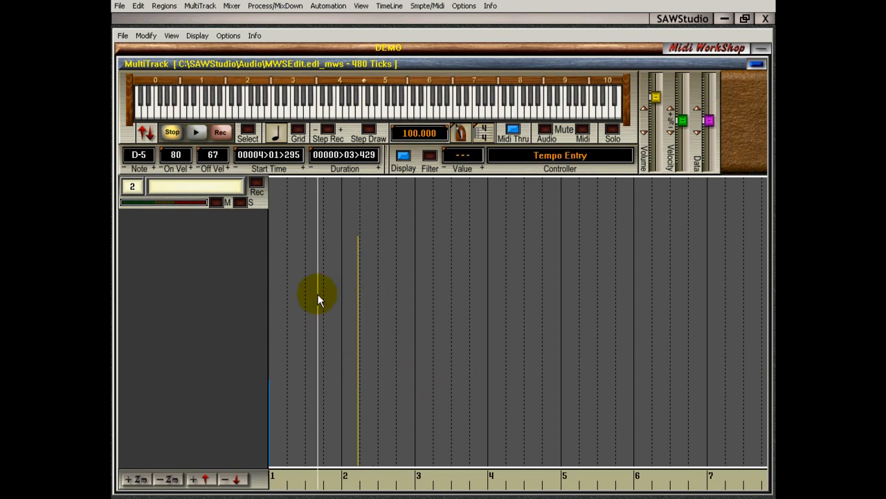
left_click(373, 282)
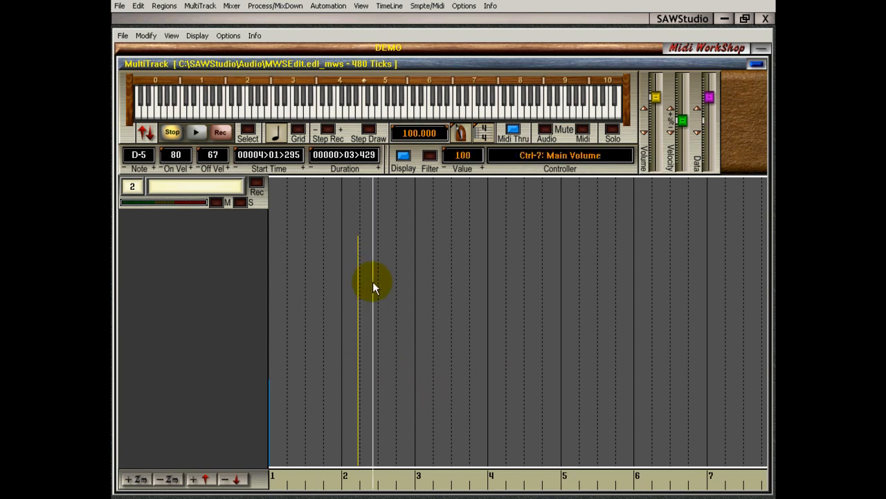
left_click(358, 325)
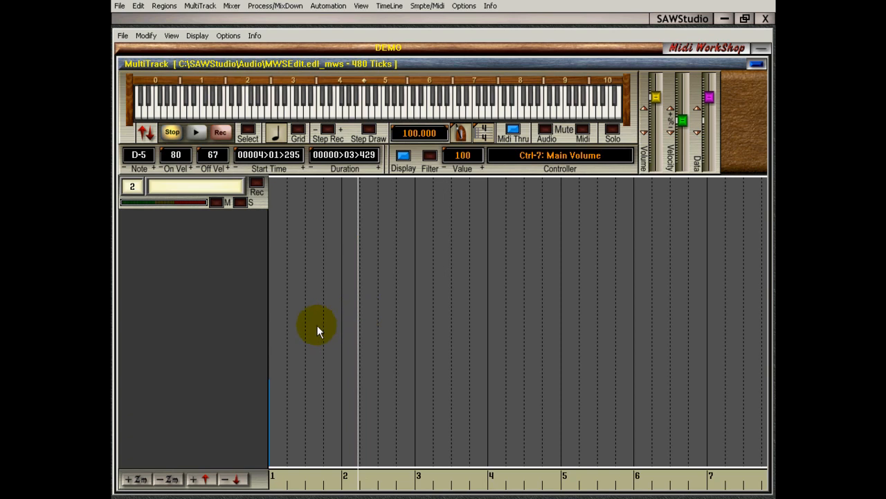
left_click(317, 325)
left_click(387, 323)
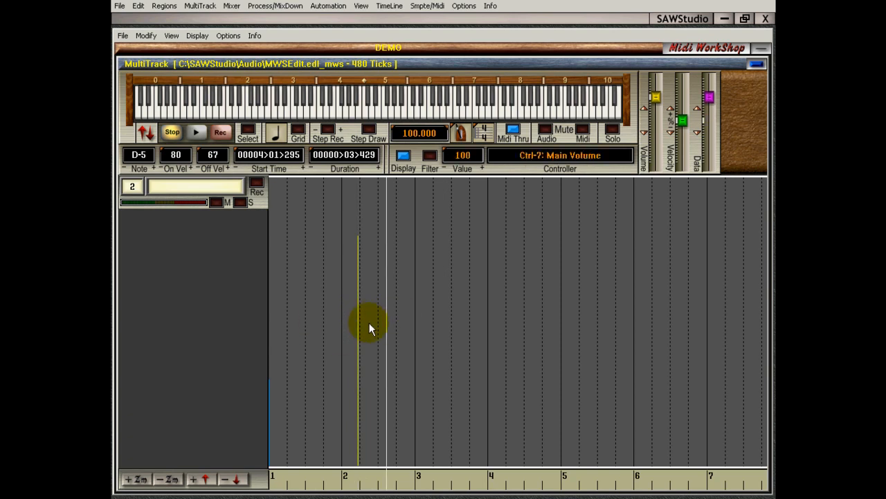
left_click(369, 323)
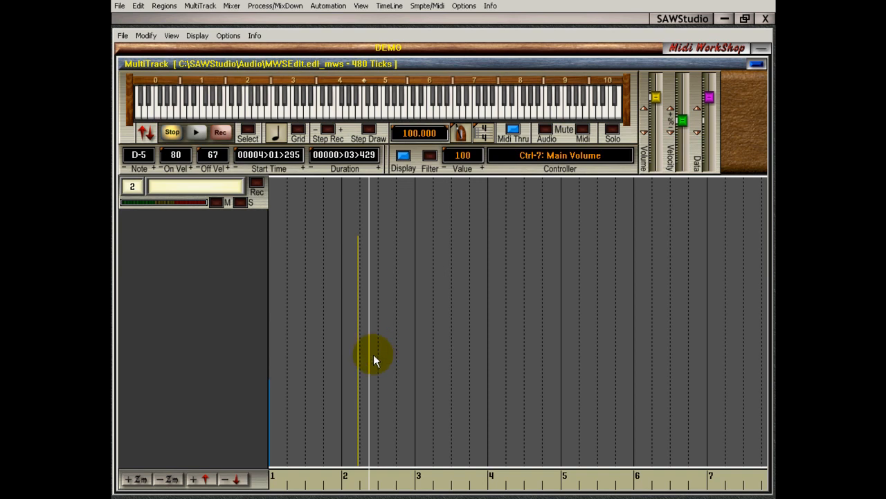
left_click(368, 334)
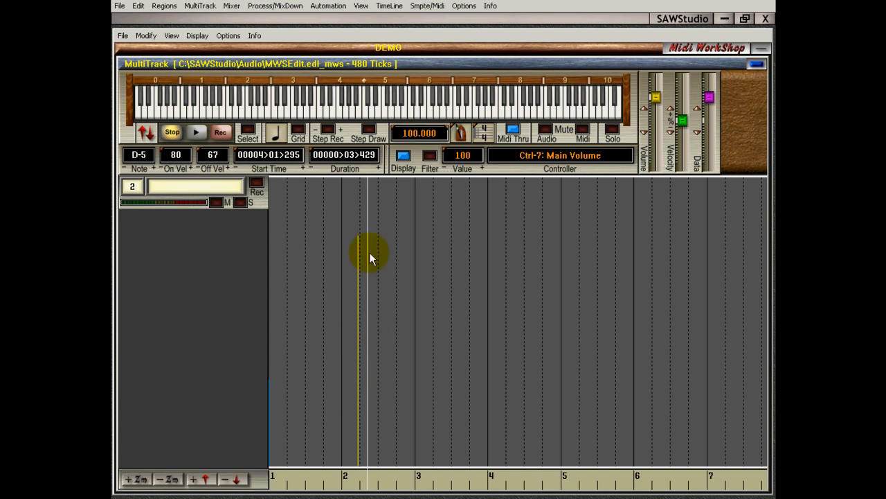
left_click(350, 476)
left_click_drag(349, 477, 374, 477)
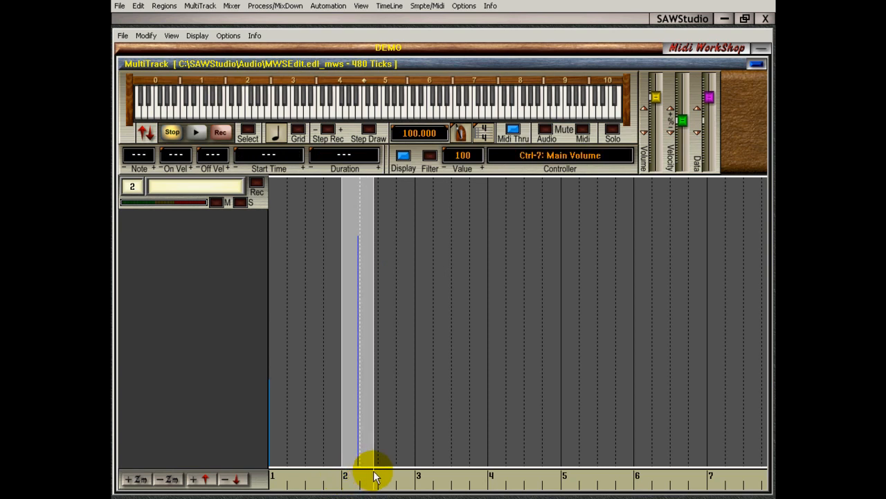
left_click(356, 475)
left_click(461, 476)
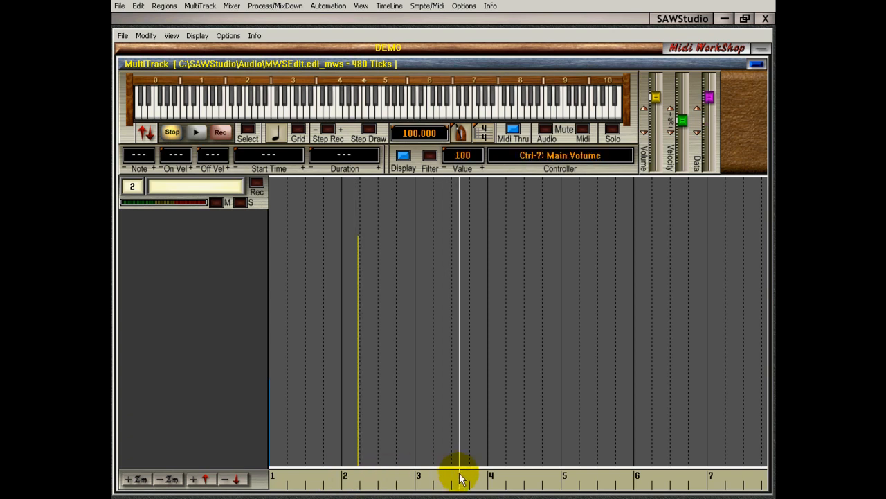
left_click_drag(334, 477, 696, 476)
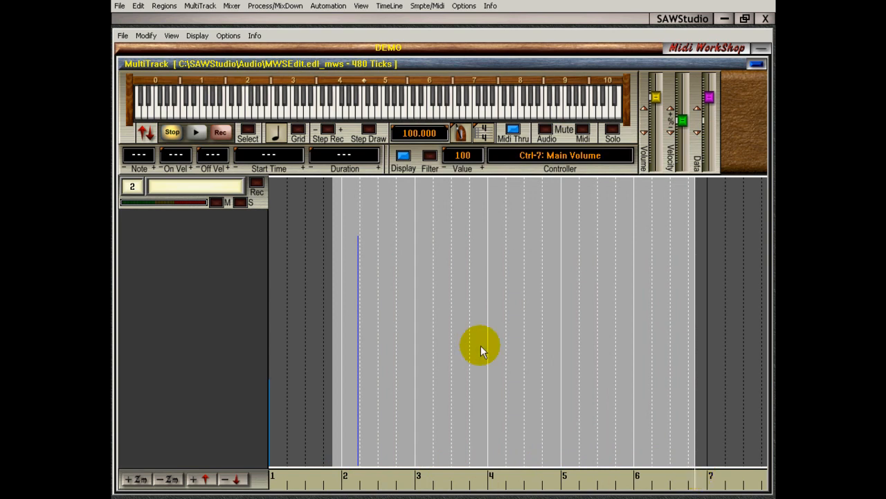
left_click(421, 453)
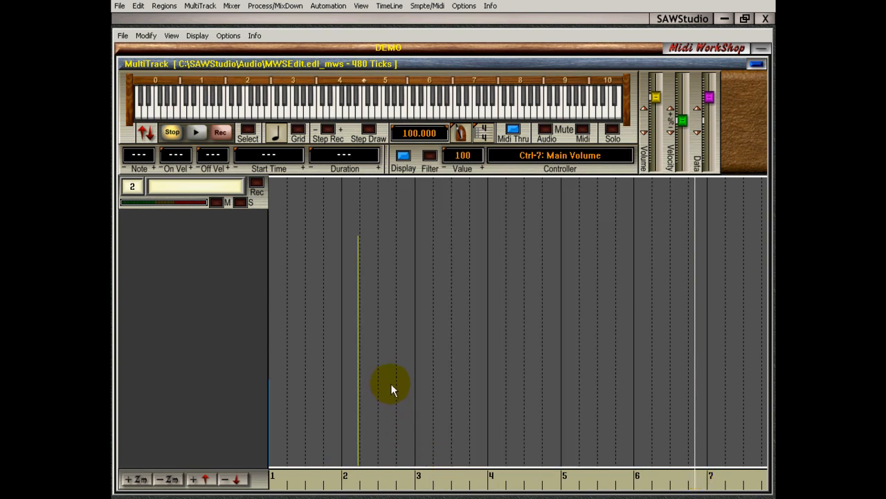
Mark a narrow range around the volume entry in measure 2 and move it to the middle of measure 4
left_click(351, 478)
left_click_drag(351, 477, 372, 478)
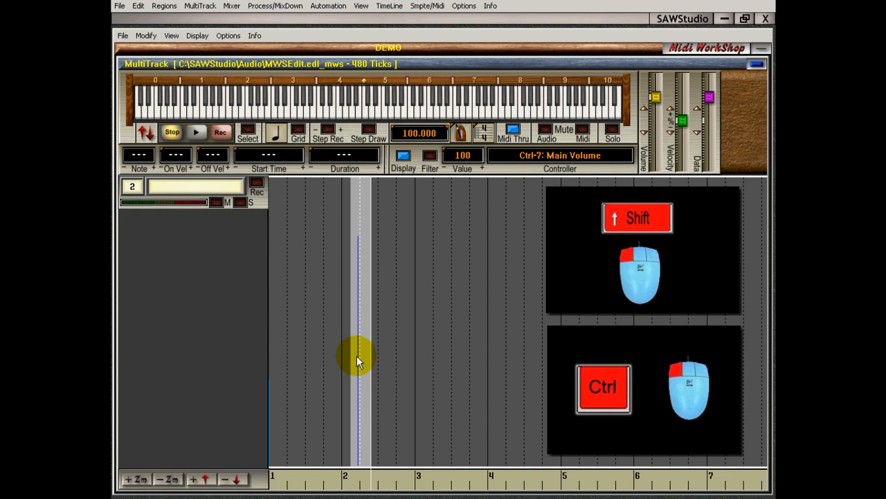
left_click_drag(357, 355, 453, 355)
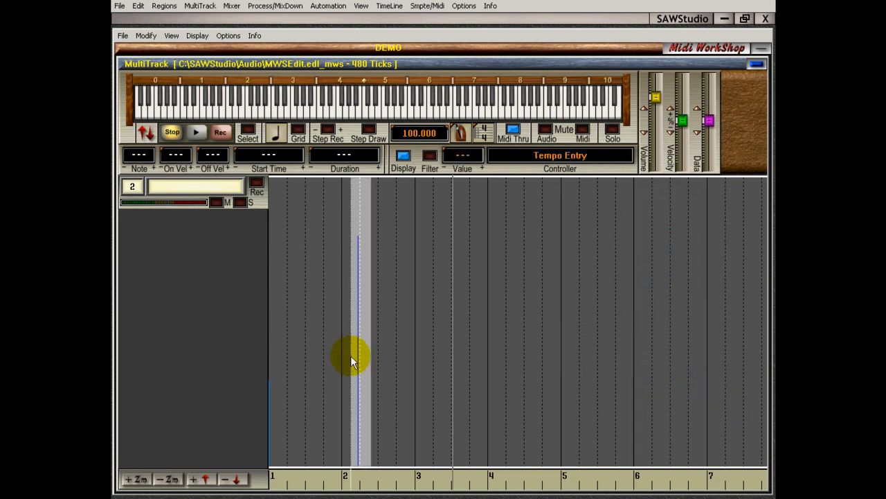
left_click(516, 356)
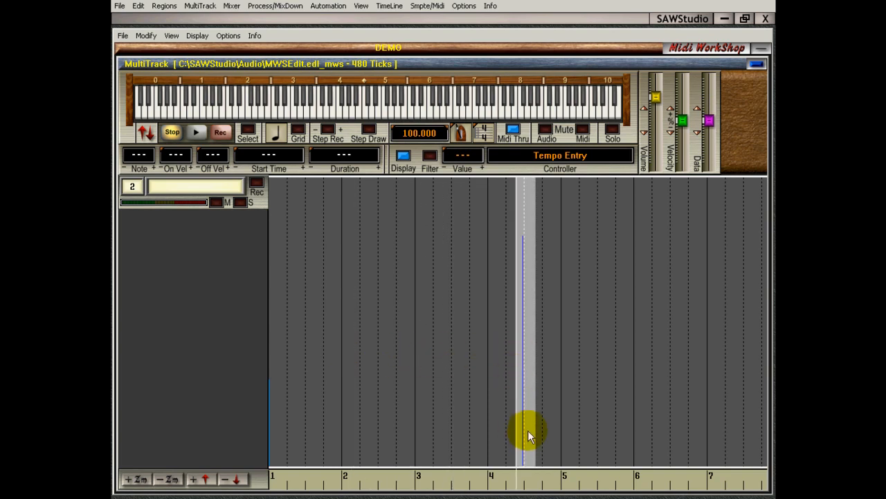
Move the marked volume entry from measure 4 back to measure 2, with the range starting at about beat 2
left_click(526, 333)
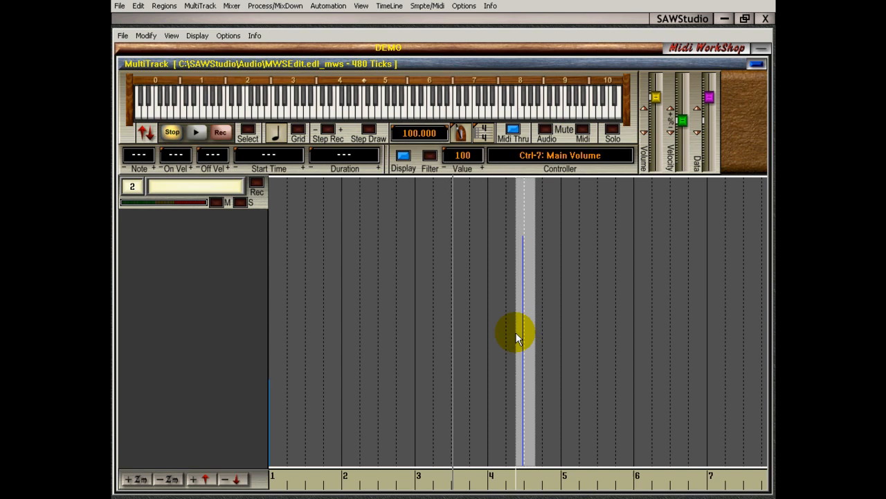
left_click(358, 332)
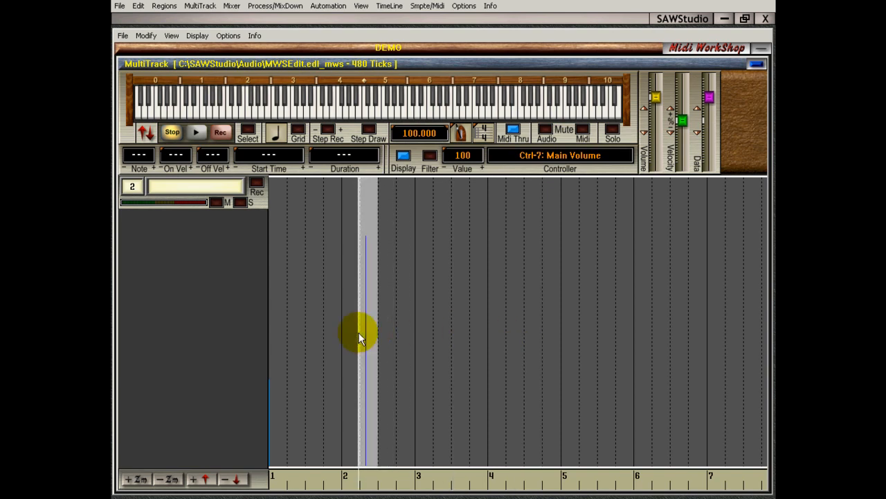
left_click(417, 476)
Move the marked volume entry from track 2 down to track 6 at the same time position in the all-tracks view
left_click(364, 229)
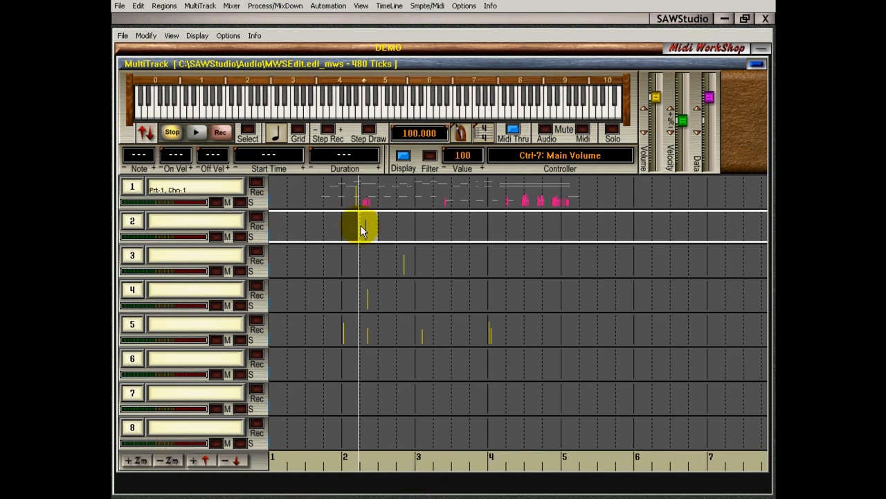
left_click(363, 227)
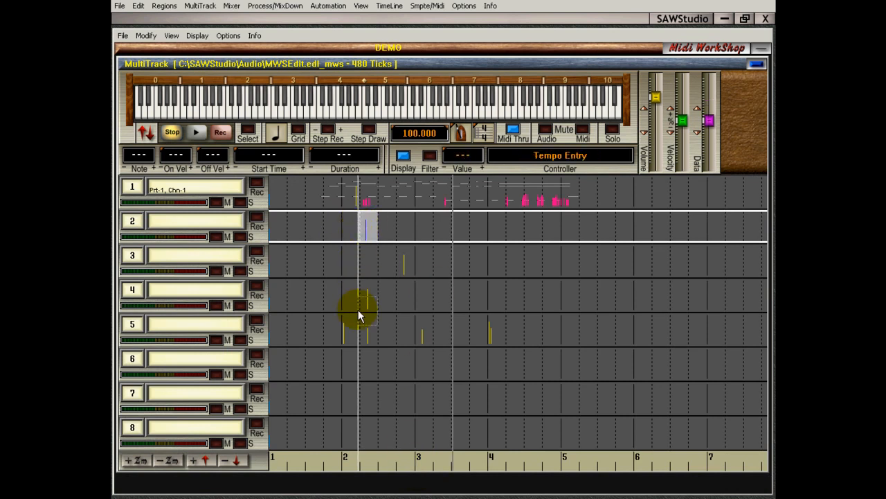
left_click(358, 367)
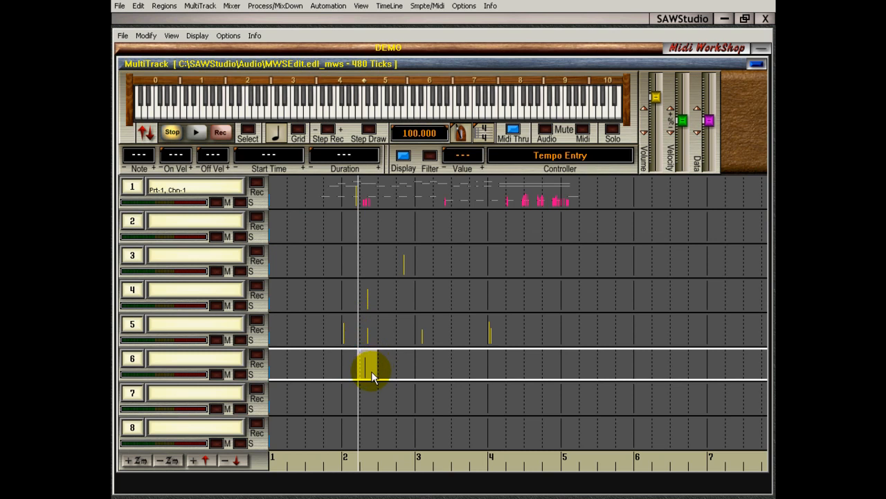
Undo the move to track 6 and show track 2 on its own with its volume entry marked
key("ctrl+z")
left_click(371, 371)
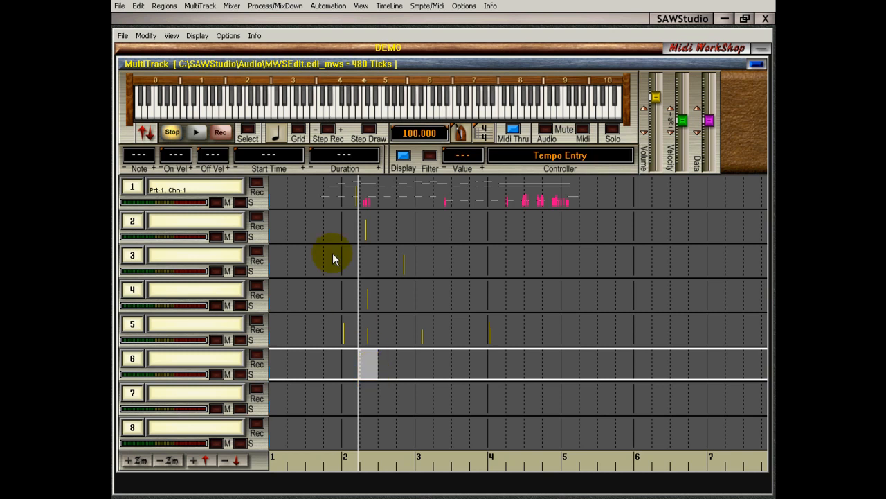
left_click(362, 227)
key("BackSpace")
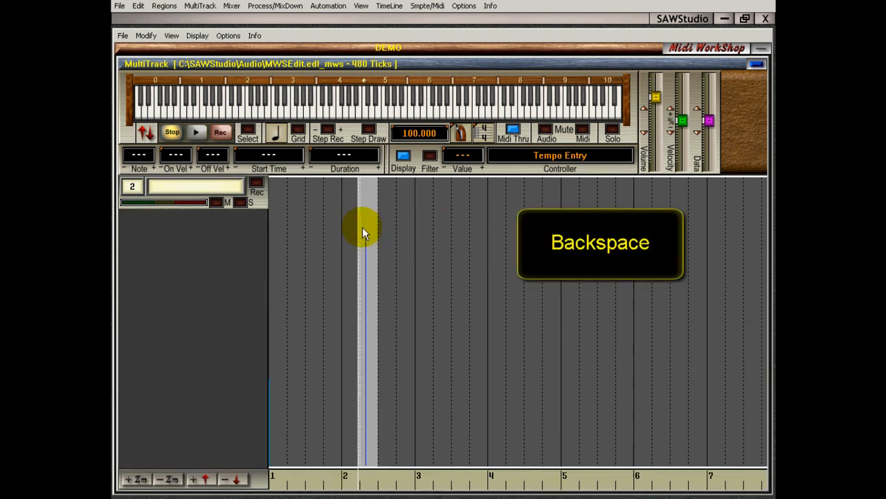
Move the marked volume entry to a cursor position late in measure 4, and again to one near the middle of measure 2
left_click(536, 320)
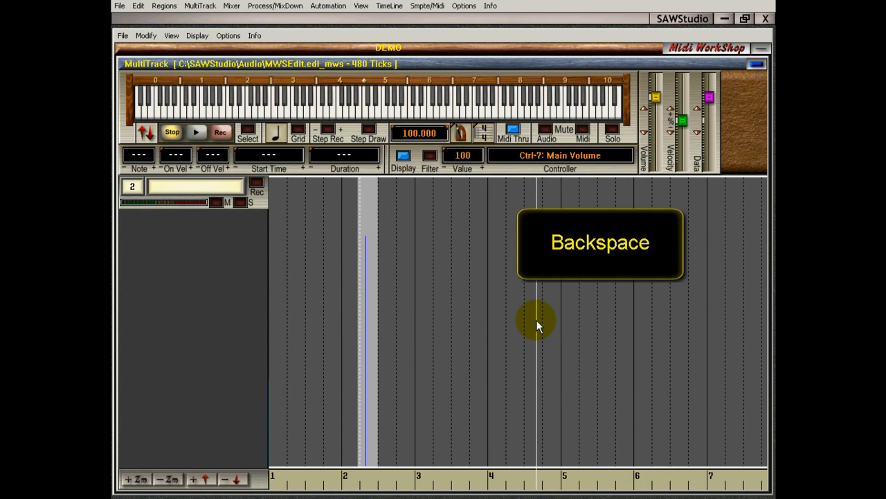
key("BackSpace")
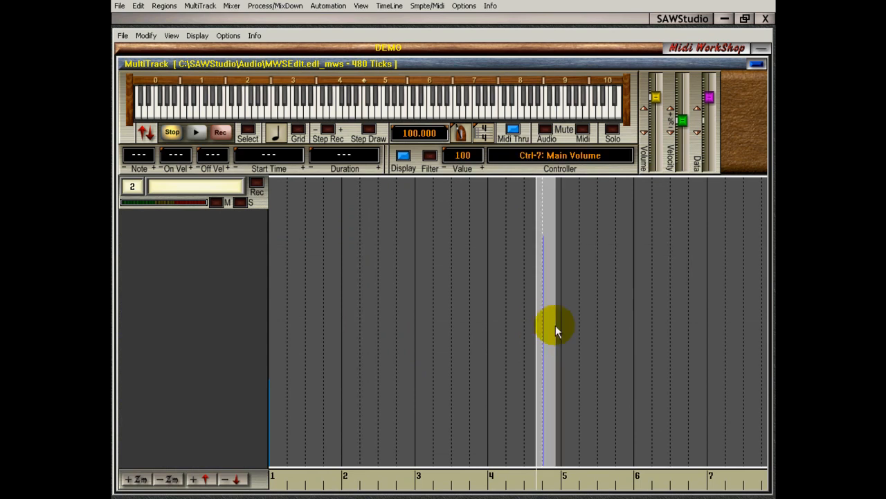
left_click(372, 322)
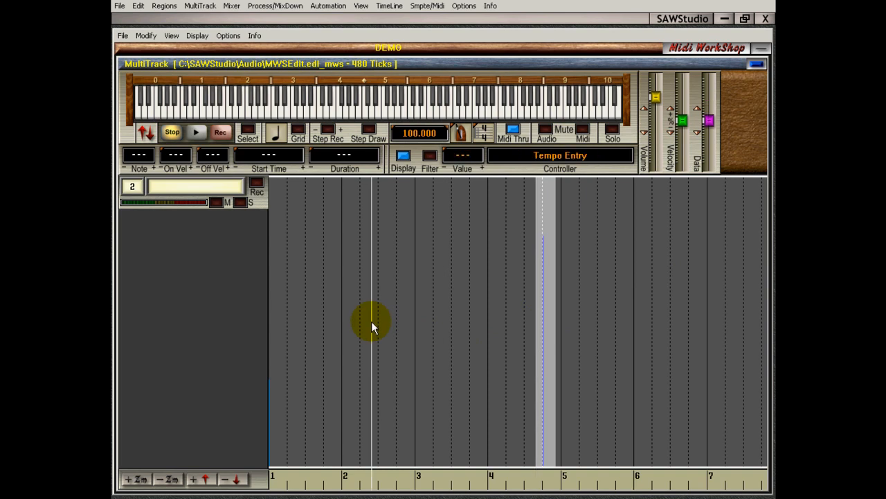
key("BackSpace")
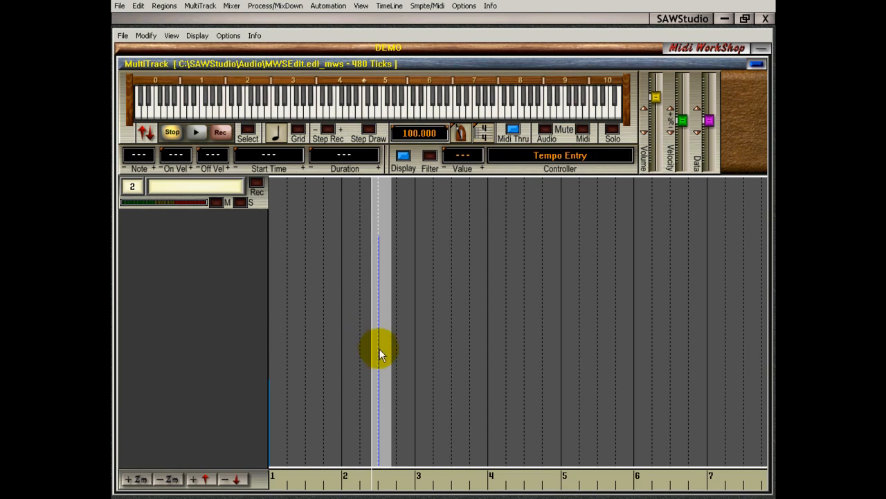
Copy the marked volume entry from measure 2 into measure 4 and again to the start of measure 6
left_click_drag(379, 348, 372, 348)
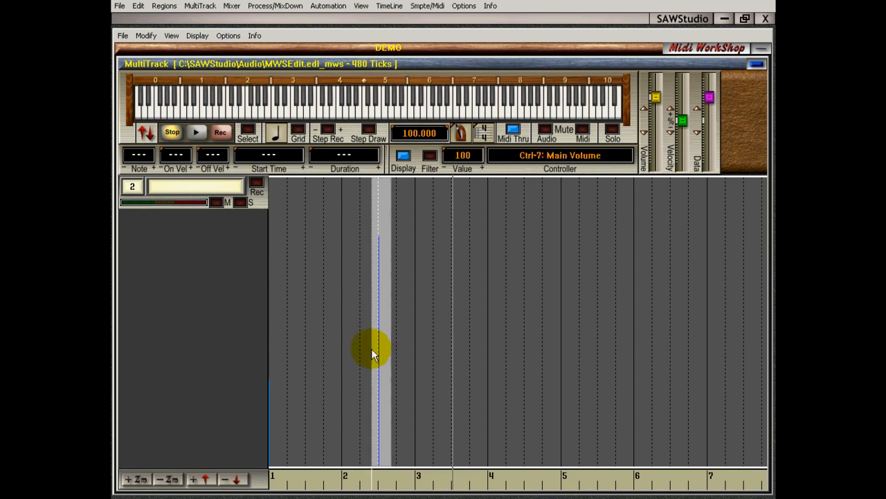
left_click(509, 349)
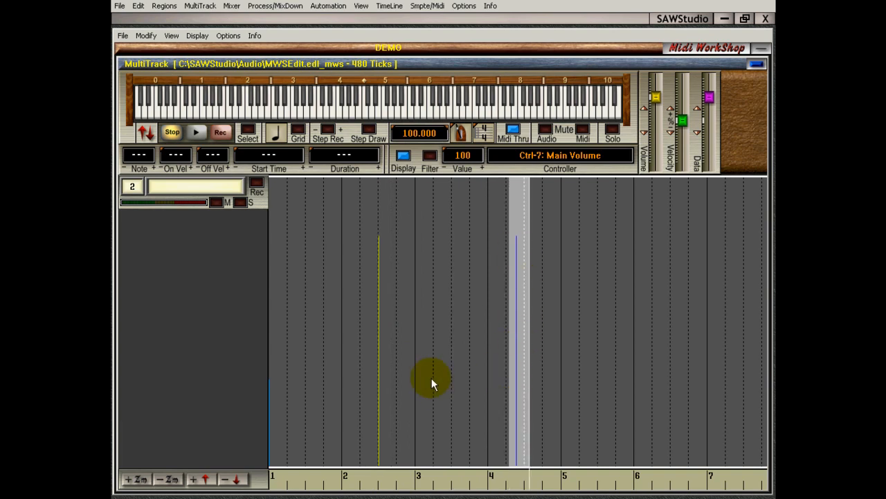
left_click(632, 337)
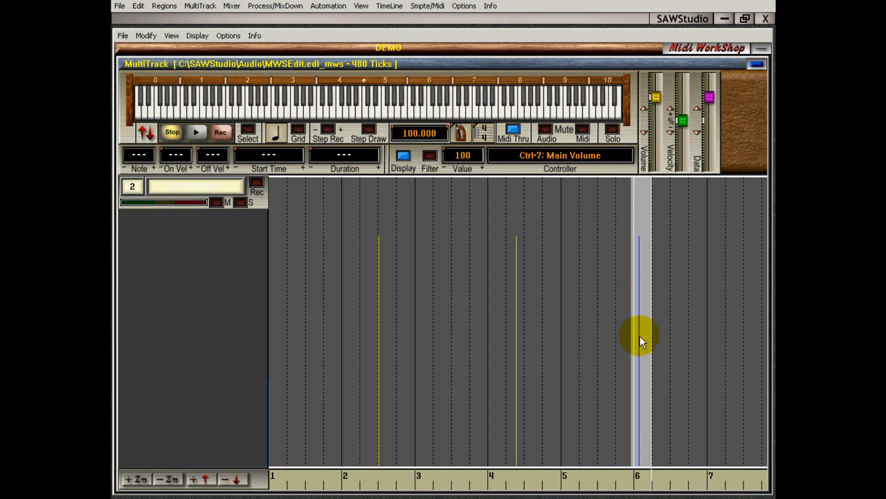
Copy the marked volume entry at measure 6 from track 2 to track 4 at the same time position and show track 4 alone
key("z")
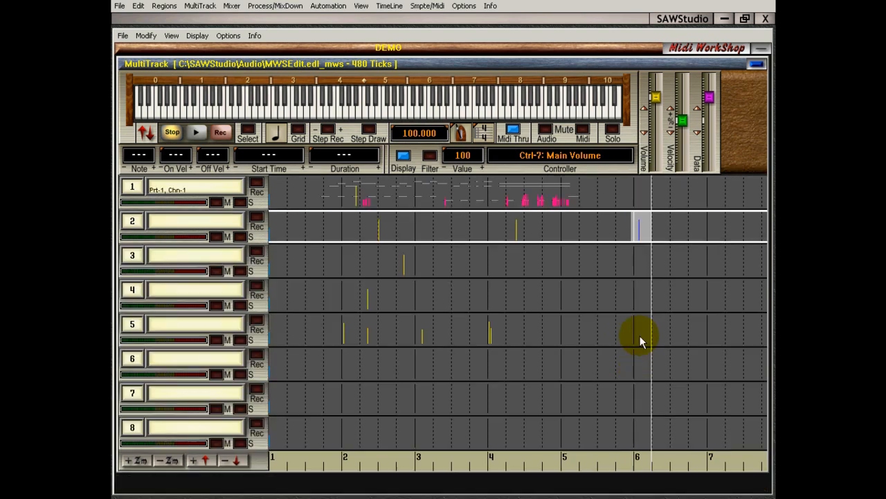
left_click(633, 229)
left_click_drag(631, 230, 632, 256)
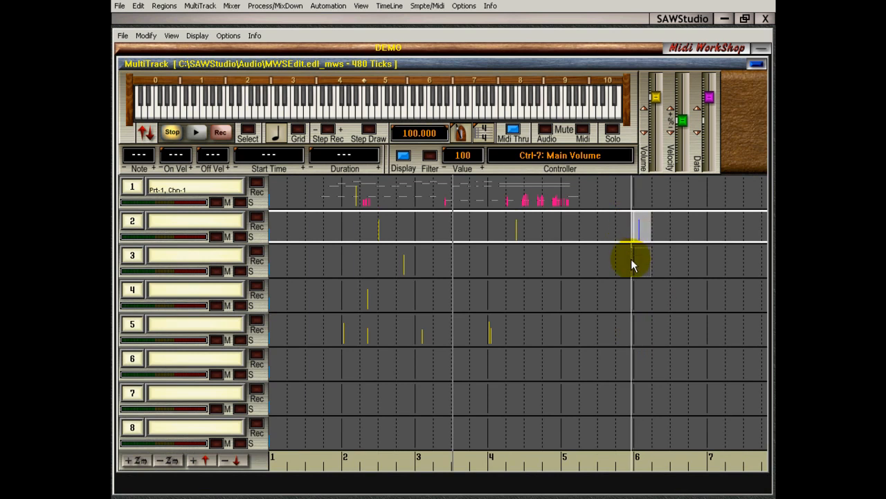
left_click(631, 293)
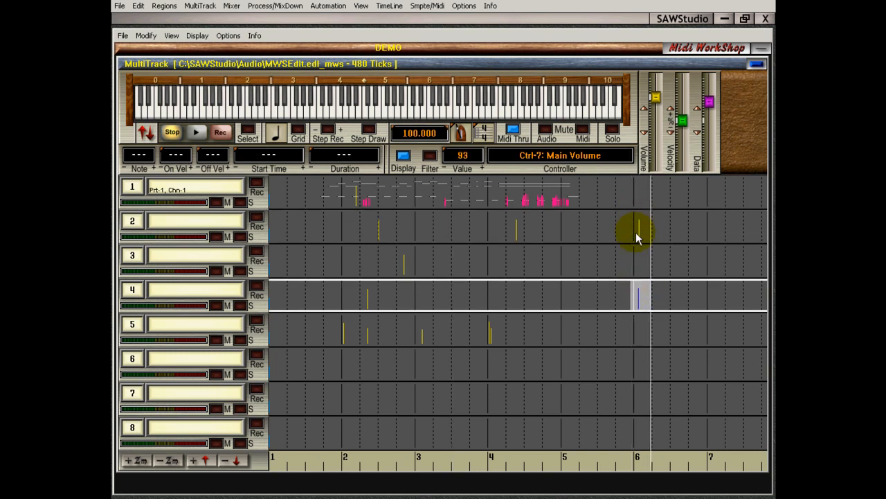
left_click(631, 296)
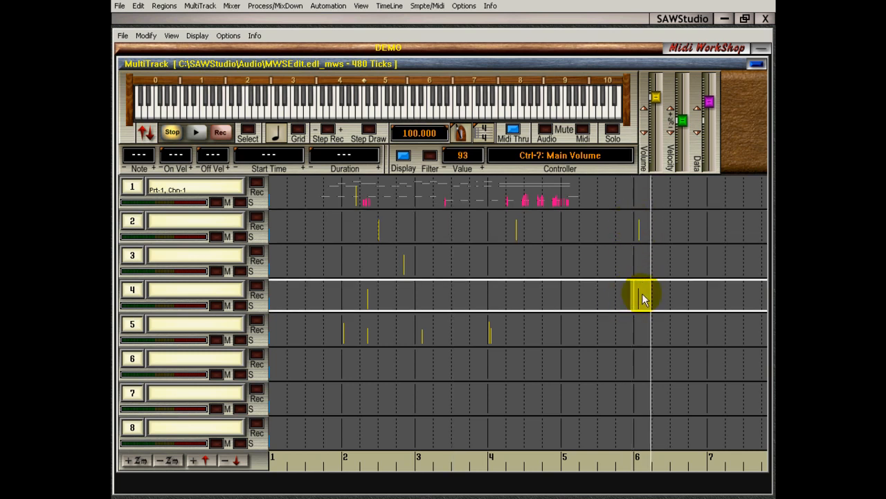
double_click(406, 305)
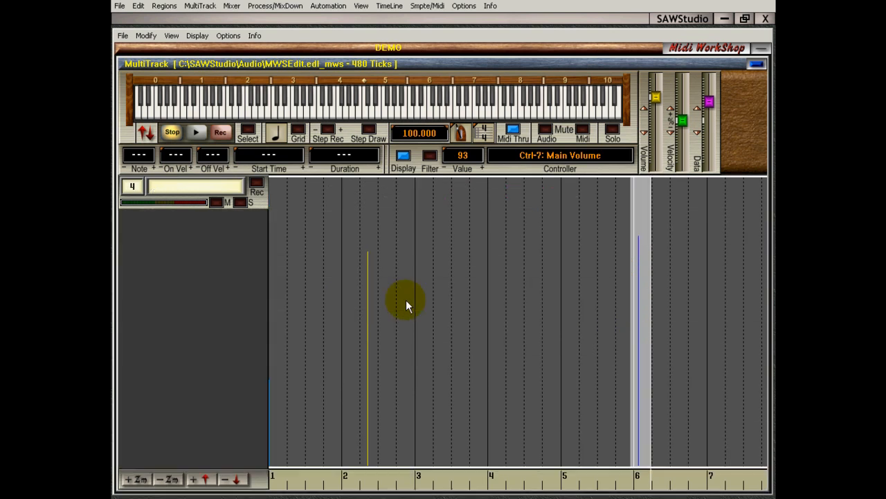
Show track 2 on its own again and delete its marked volume entry at measure 6
key("Up")
key("Up")
key("Up")
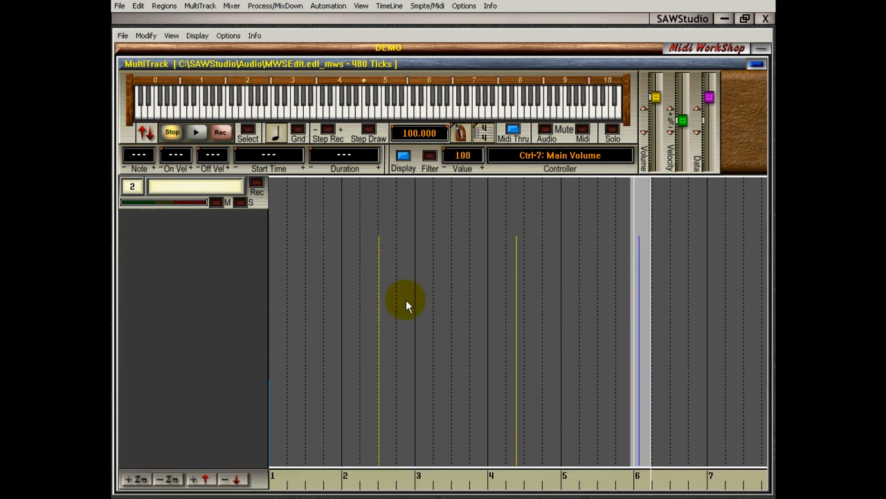
key("Down")
left_click(449, 331)
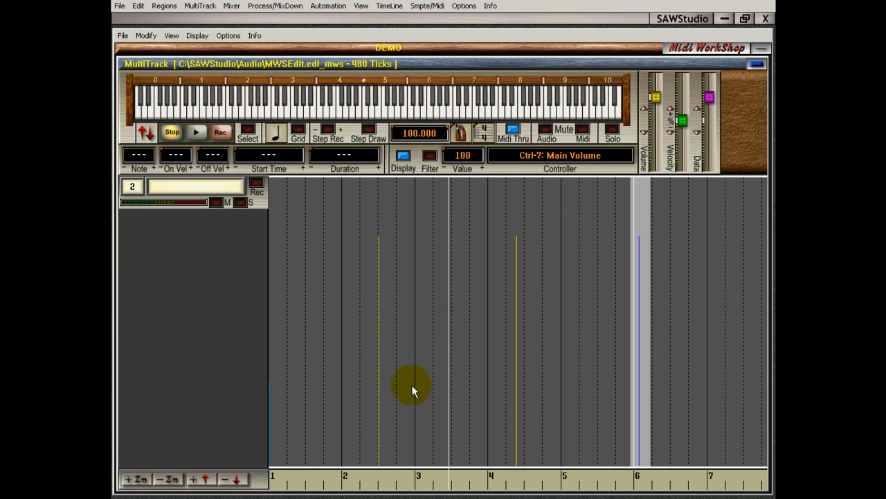
key("Delete")
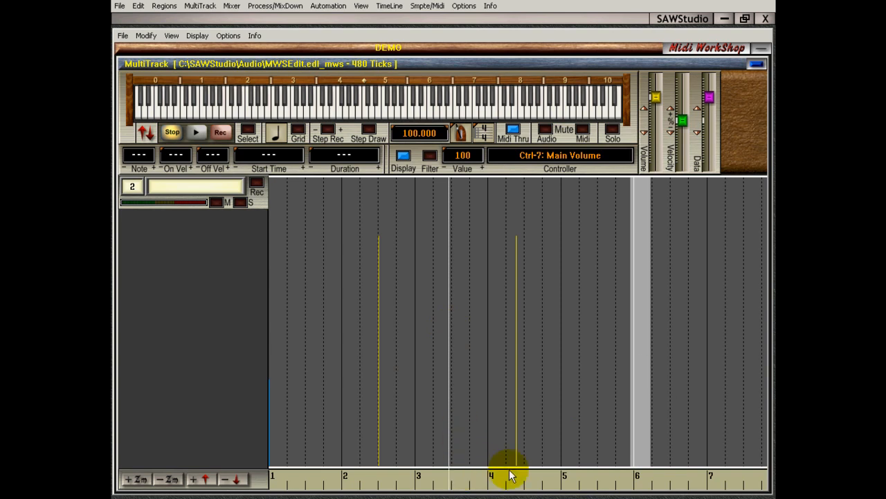
Mark track 2's volume entry in measure 4, delete it and undo the deletion, leaving the cursor early in measure 2
left_click_drag(510, 475, 533, 475)
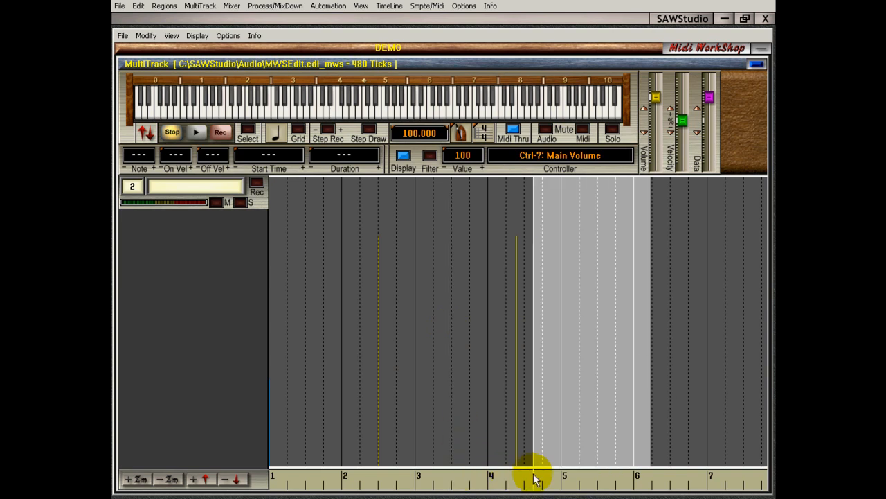
left_click(533, 477)
left_click_drag(504, 475, 527, 486)
key("Delete")
key("ctrl+z")
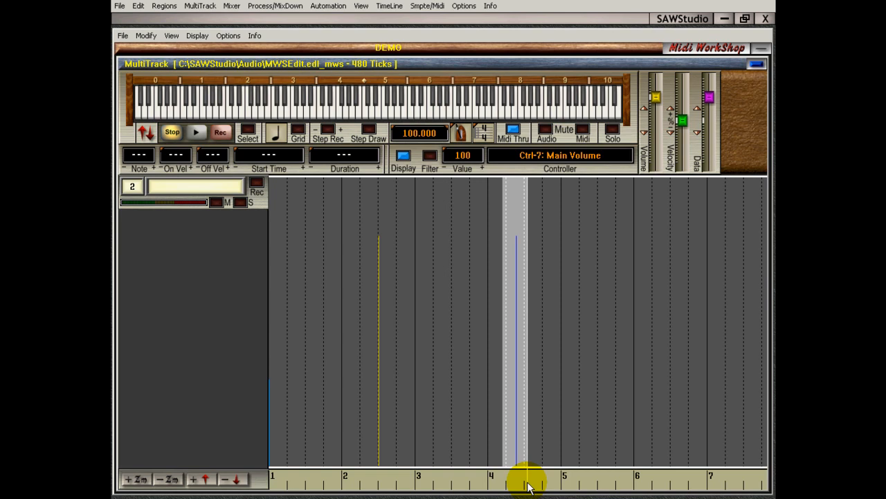
left_click(355, 388)
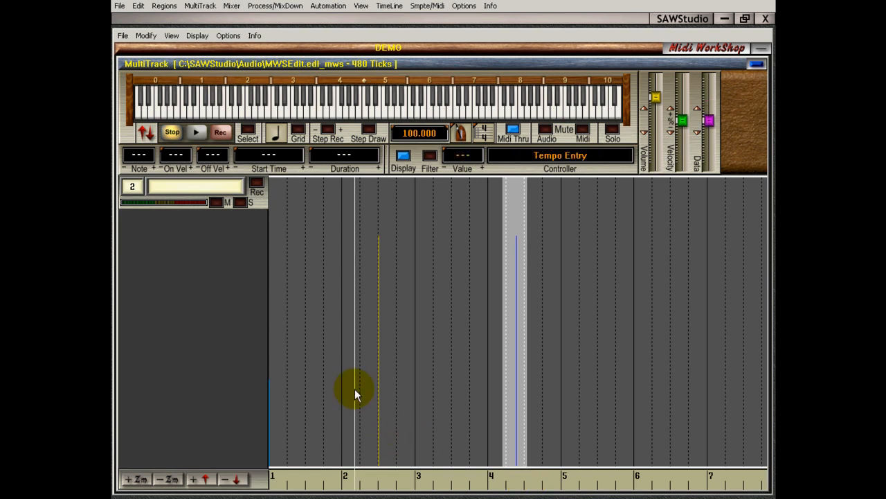